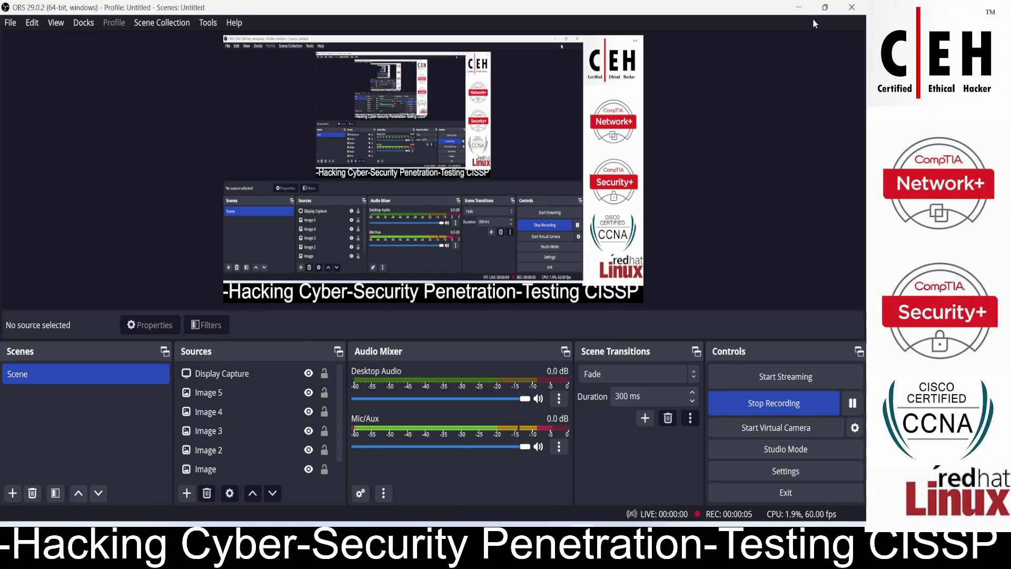
Minimize the OBS Studio window so the Windows 11 desktop is visible.
left_click(799, 7)
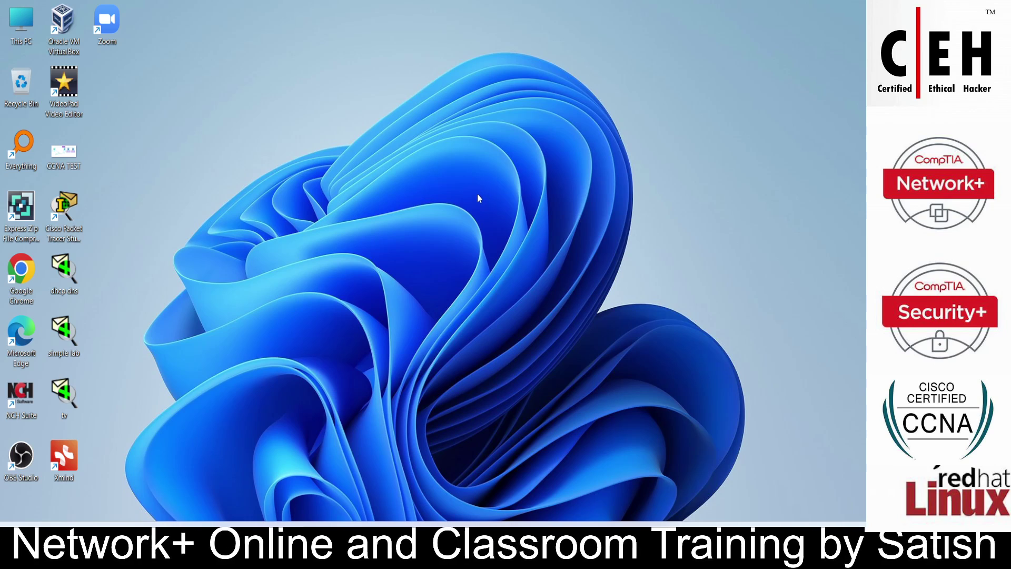
Launch Chrome and open the Proton VPN Windows sitelink from the 'protonvpn' Google results.
double_click(30, 268)
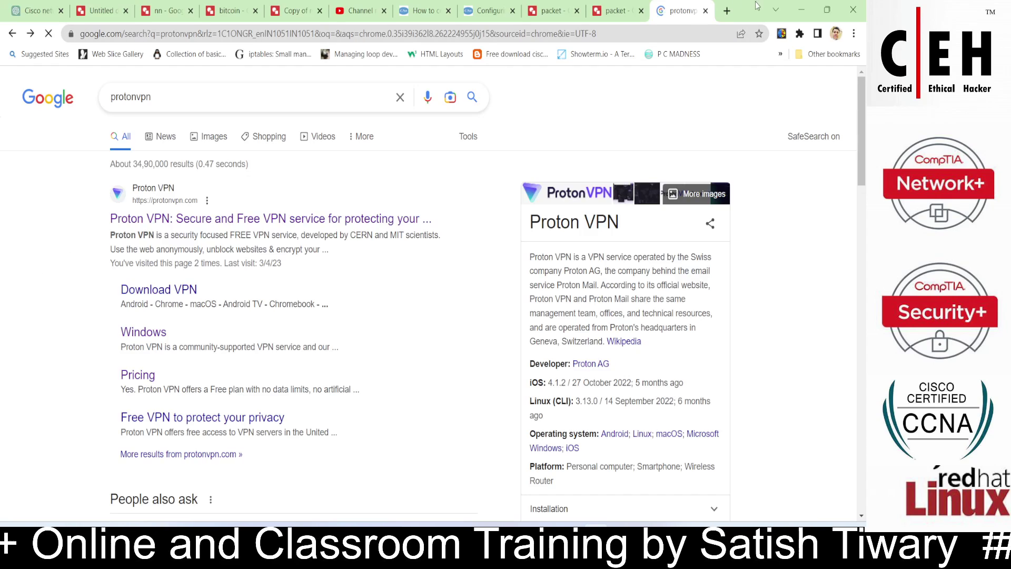
left_click(283, 93)
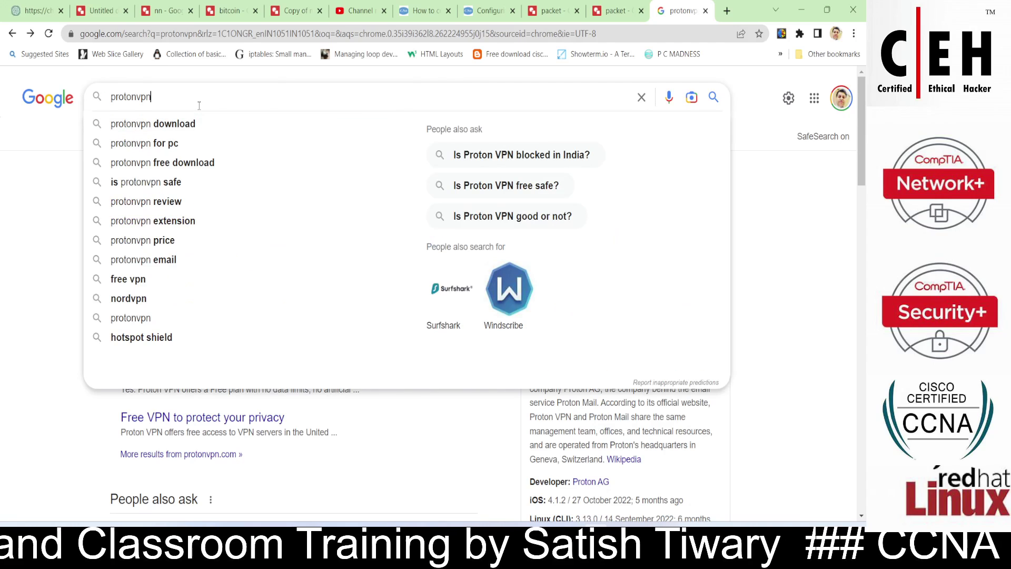
left_click(14, 188)
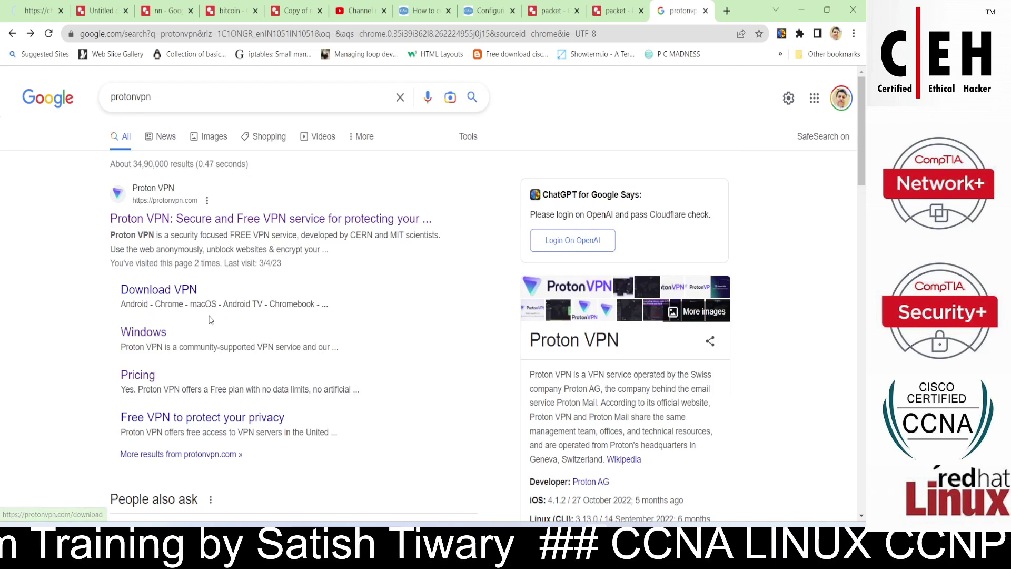
scroll(252, 307, "down", 1)
scroll(251, 307, "down", 1)
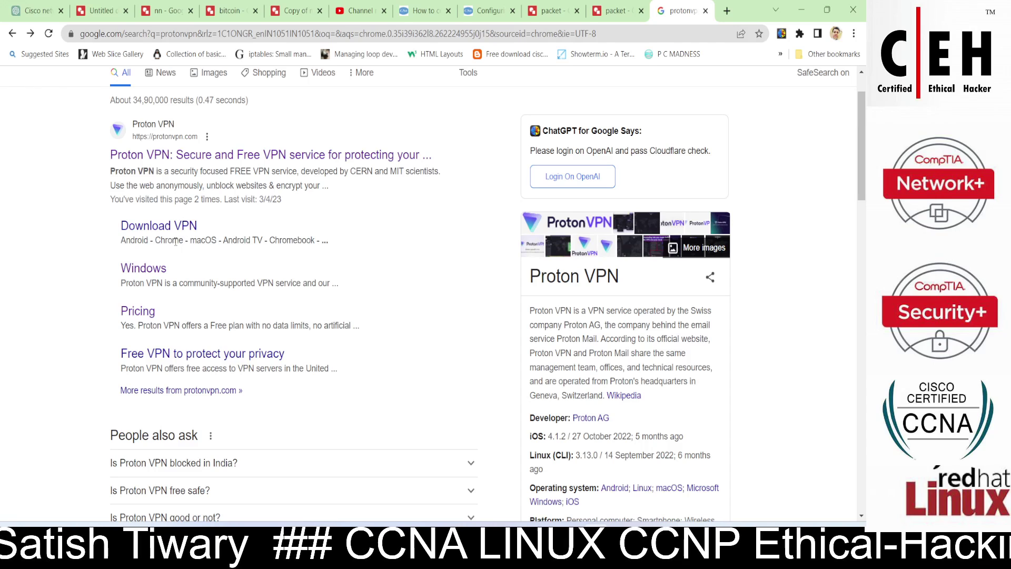
left_click_drag(111, 268, 196, 277)
left_click(195, 277)
left_click(147, 270)
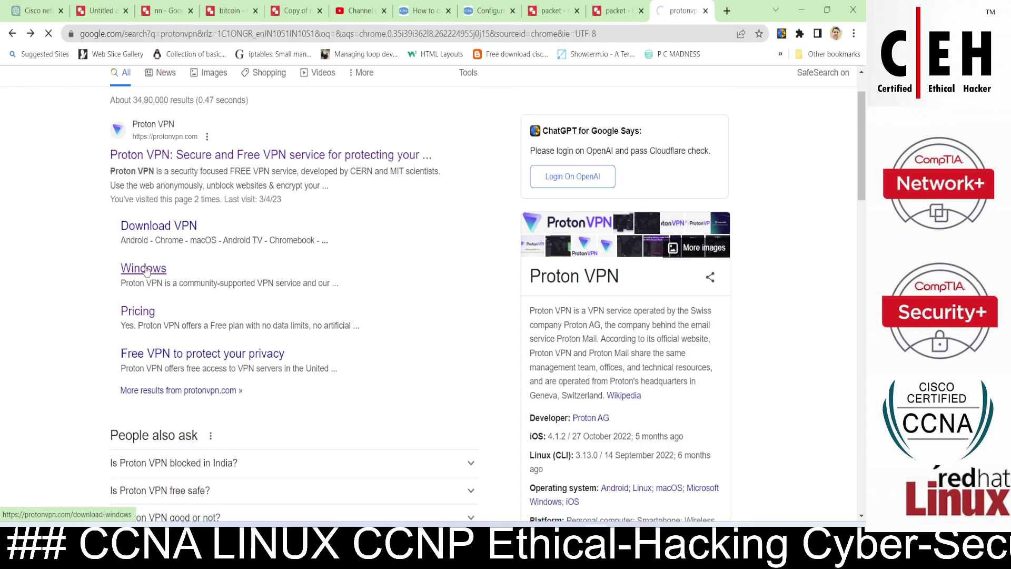
Download ProtonVPN_win_v2.4.1.exe, run it, and minimize Chrome to reveal the Setup Wizard.
scroll(190, 279, "down", 3)
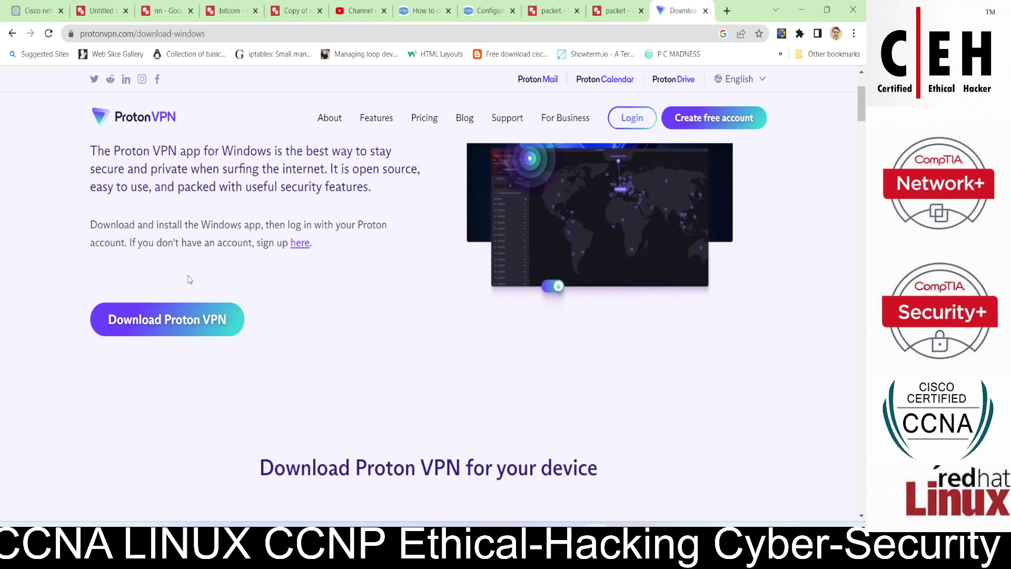
left_click(178, 323)
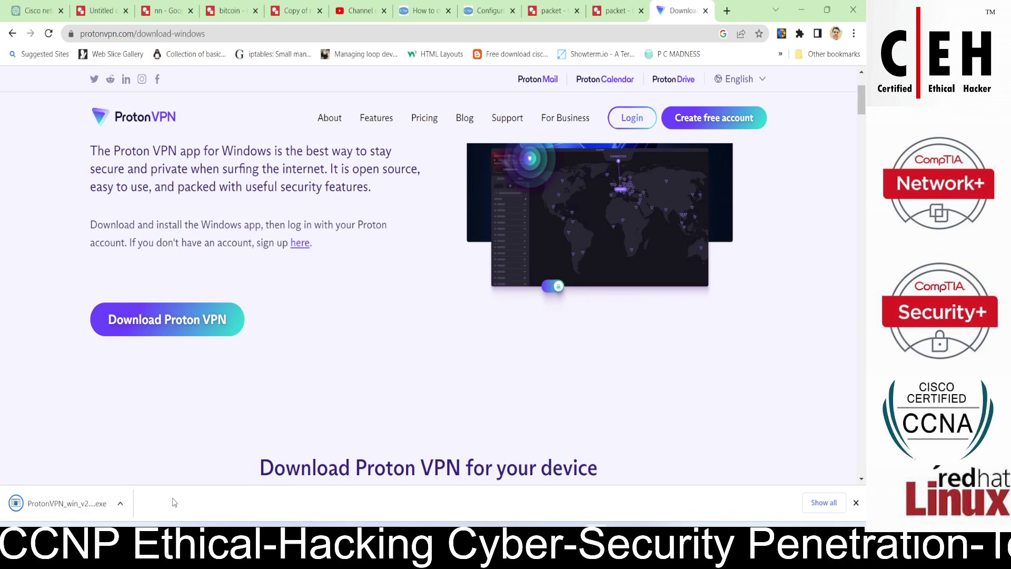
left_click(121, 503)
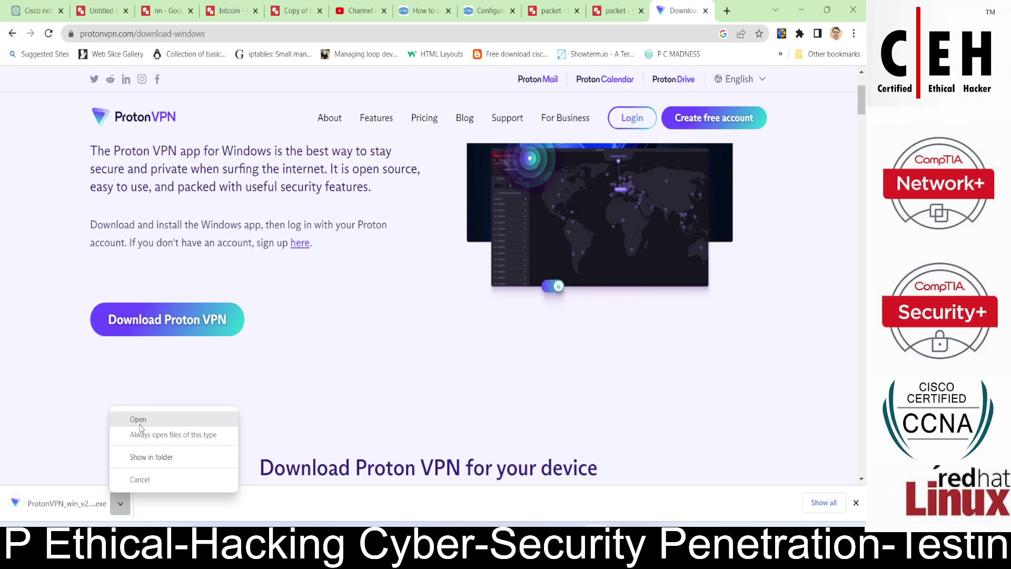
left_click(139, 421)
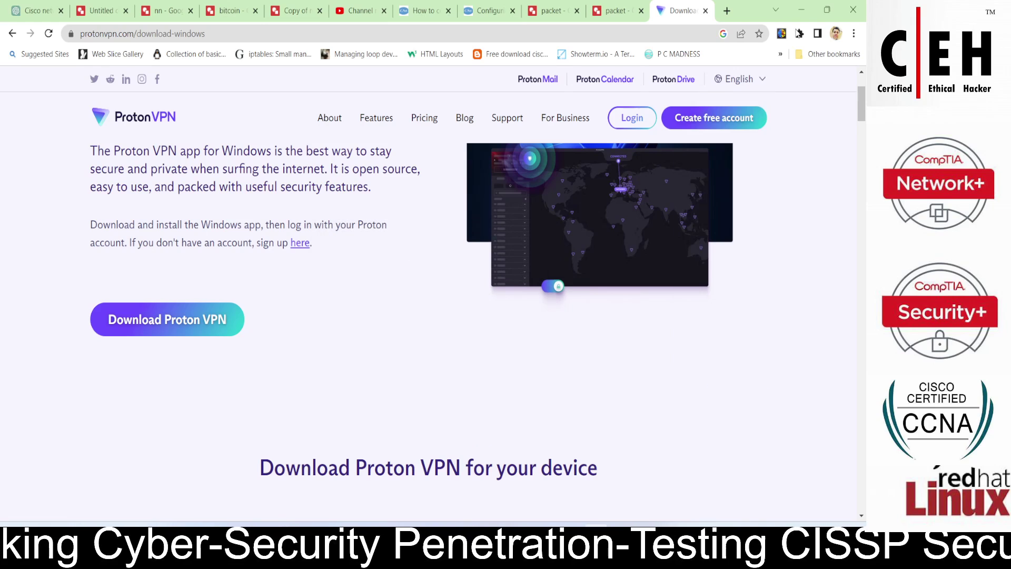
left_click(805, 9)
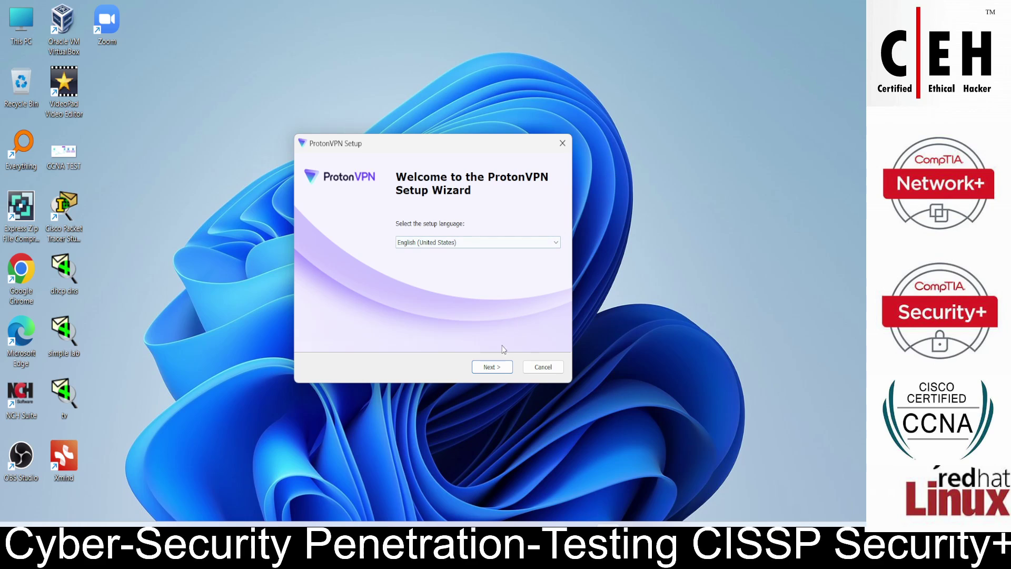
Install ProtonVPN 2.4.1 in English to the default Proton Technologies folder, then finish the wizard.
left_click(492, 368)
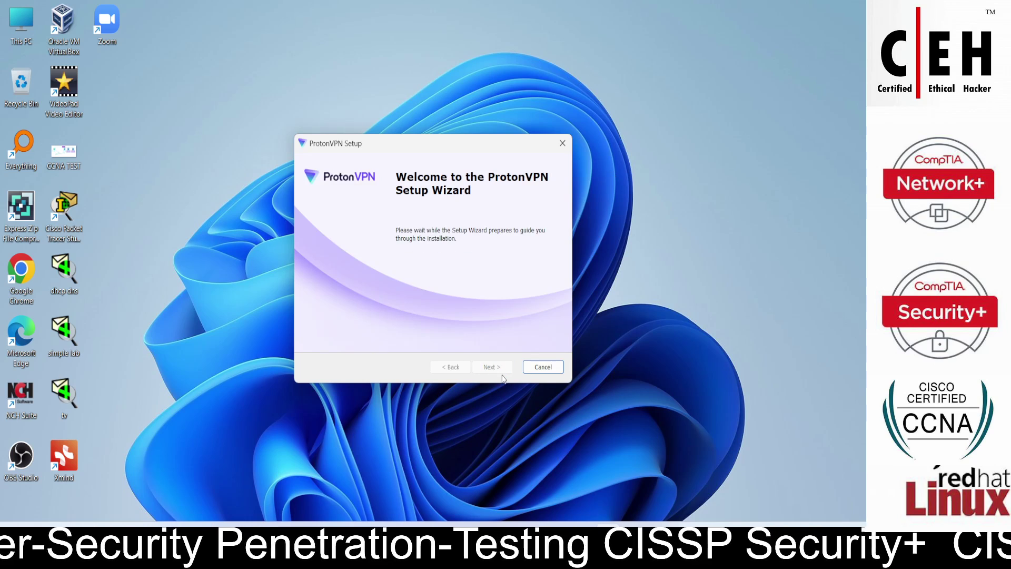
left_click(497, 366)
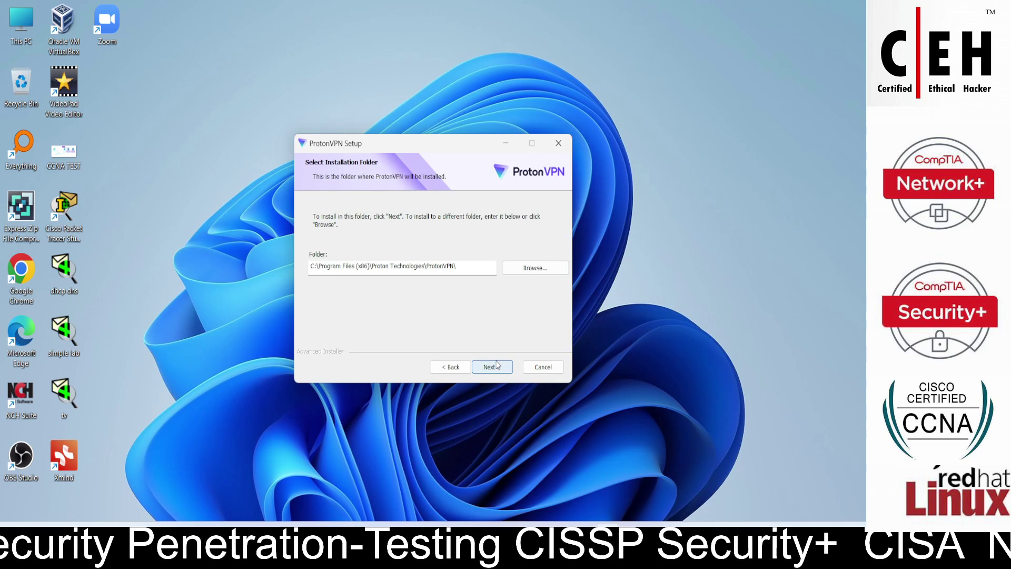
left_click(496, 366)
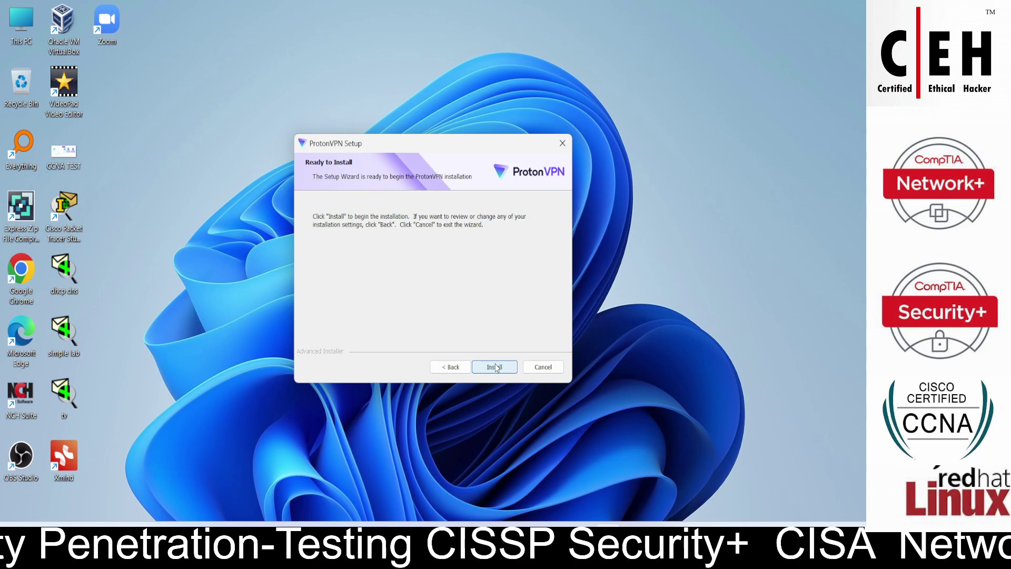
left_click(495, 369)
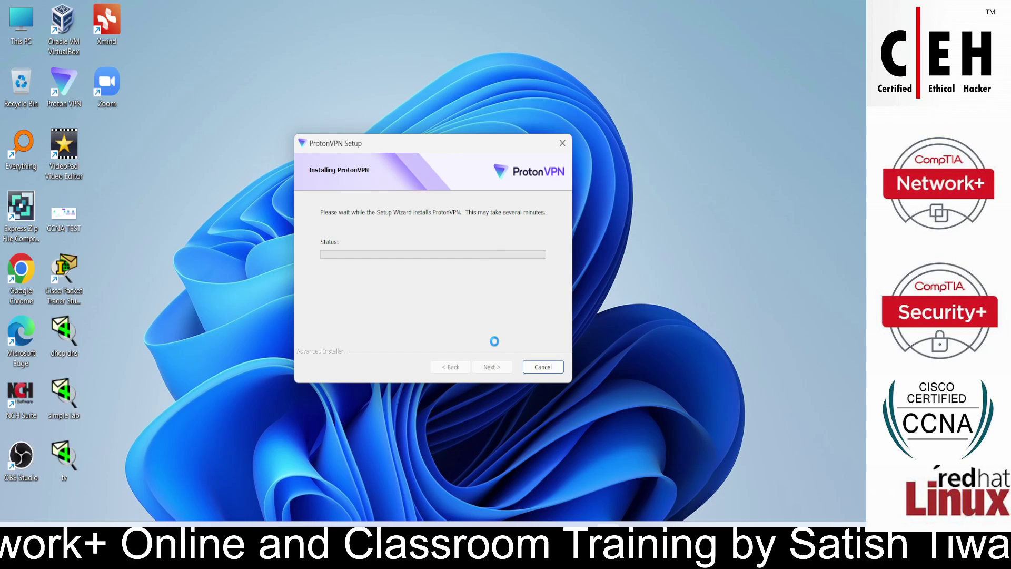
left_click(495, 367)
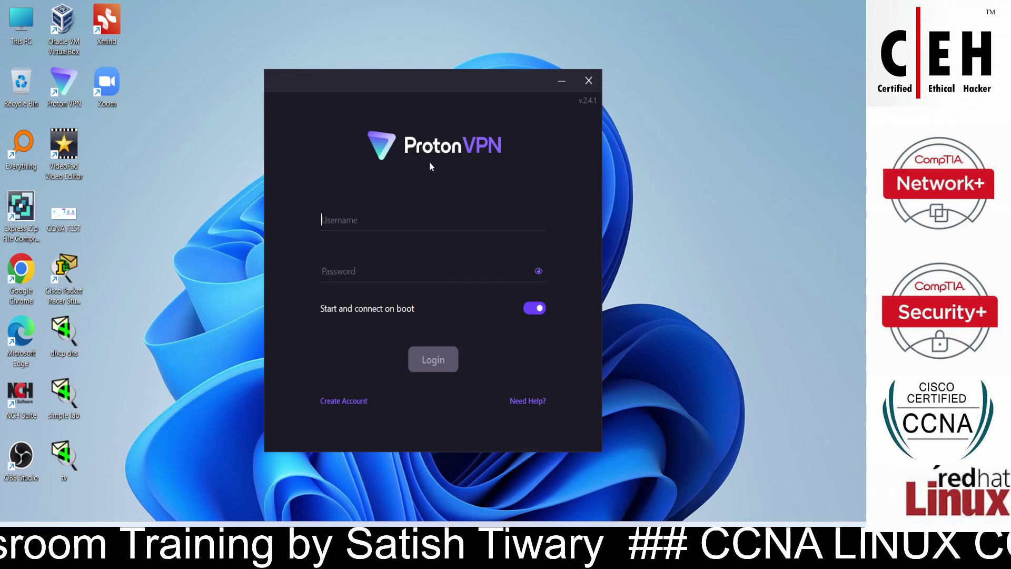
Bring up and dismiss the desktop right-click menu.
right_click(432, 174)
left_click(400, 212)
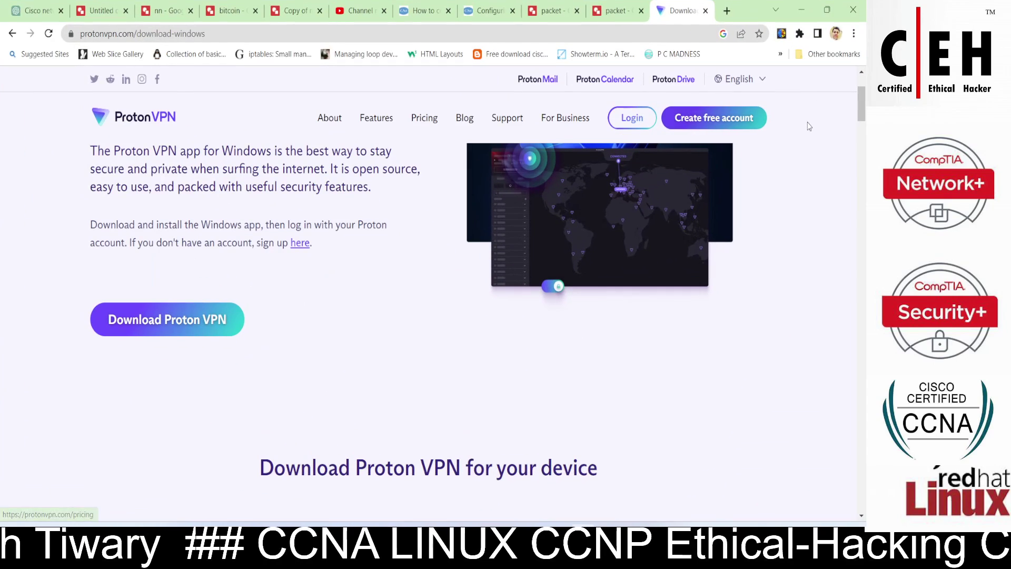
scroll(690, 220, "down", 3)
scroll(691, 221, "up", 3)
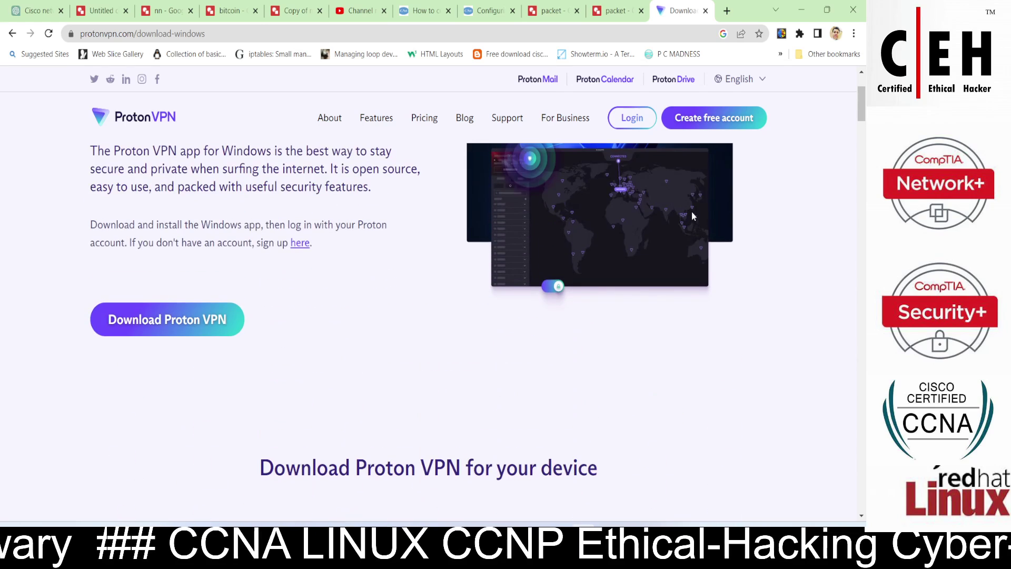
scroll(692, 216, "down", 2)
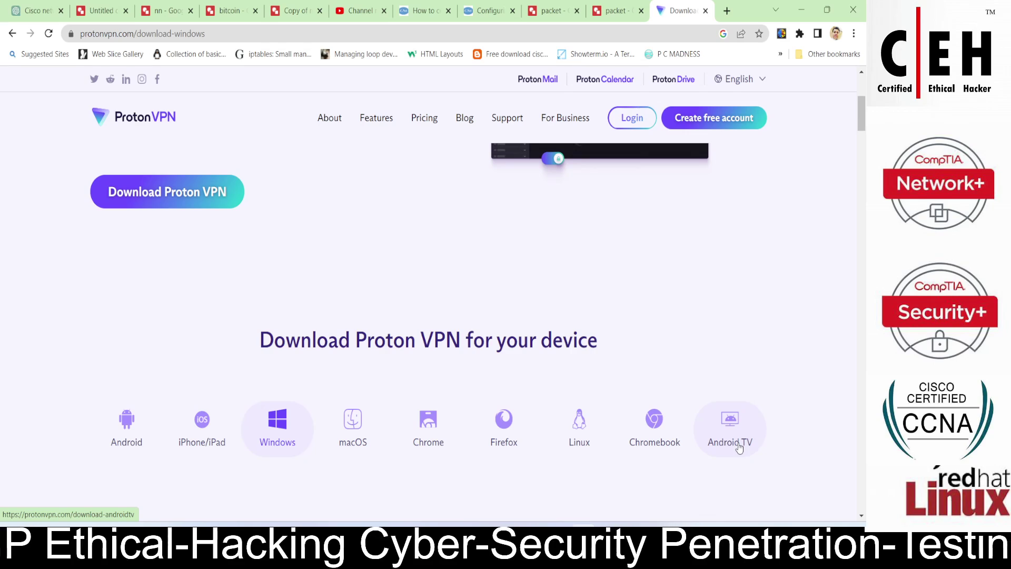
scroll(664, 320, "down", 2)
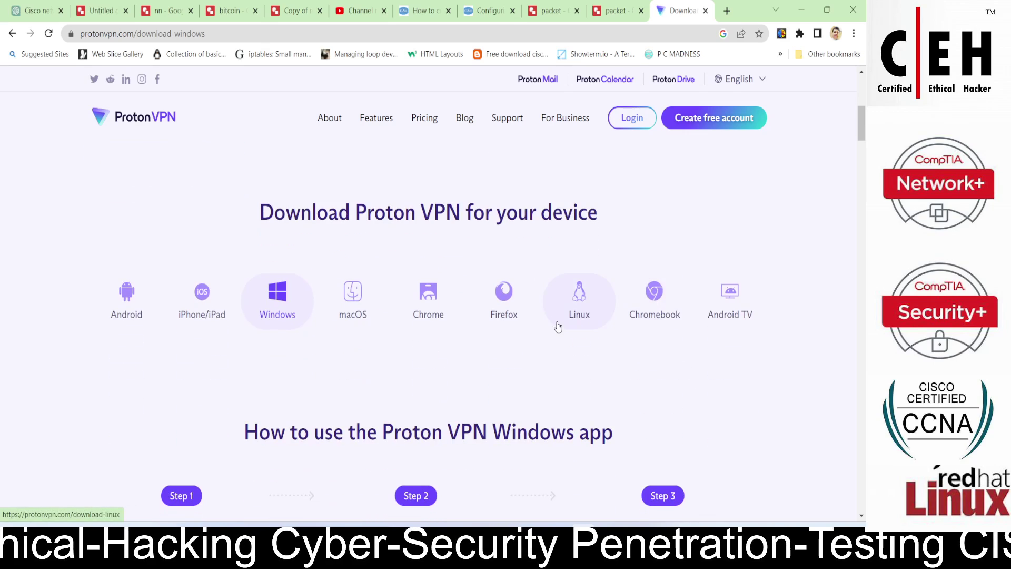
scroll(554, 329, "down", 7)
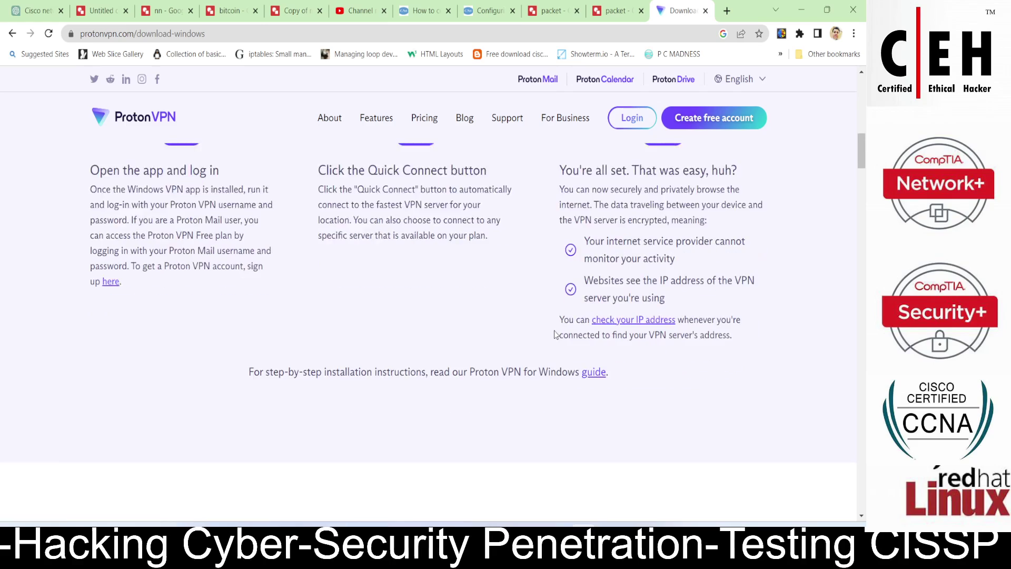
scroll(554, 331, "up", 12)
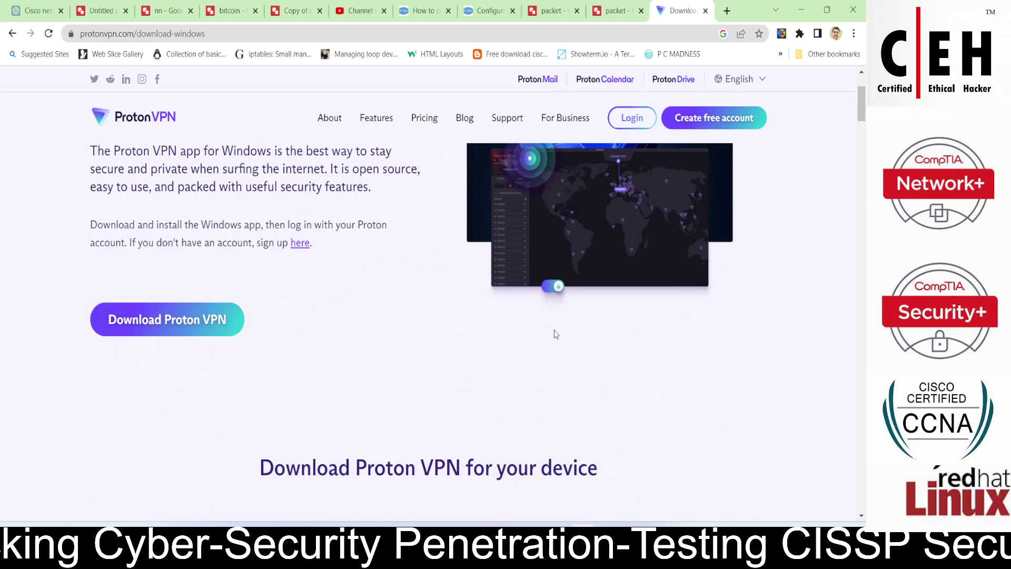
Open the pricing page and check Proton Free's '100+ servers across 3 countries' info tooltip.
left_click(432, 120)
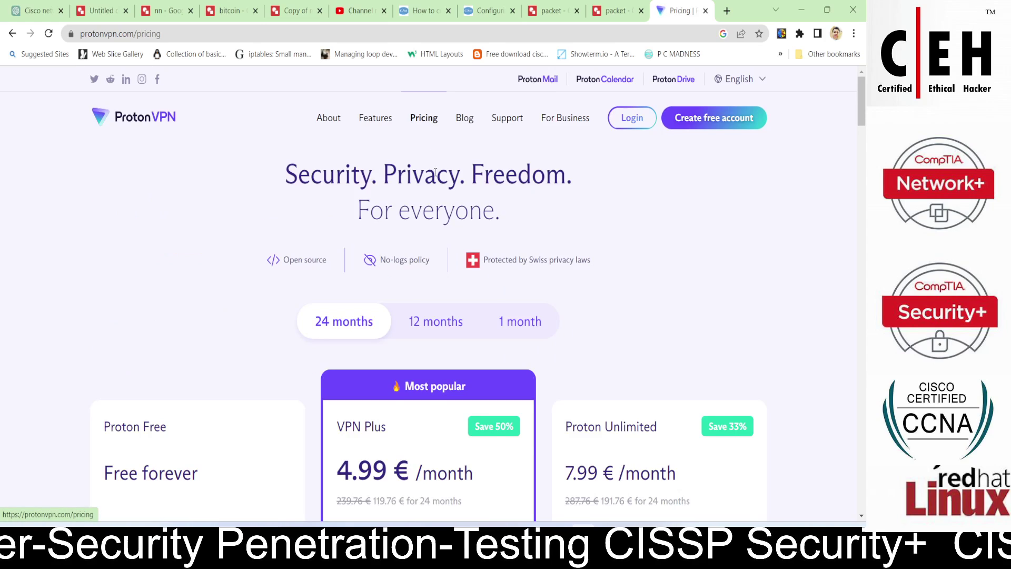
scroll(195, 274, "down", 3)
scroll(180, 306, "down", 2)
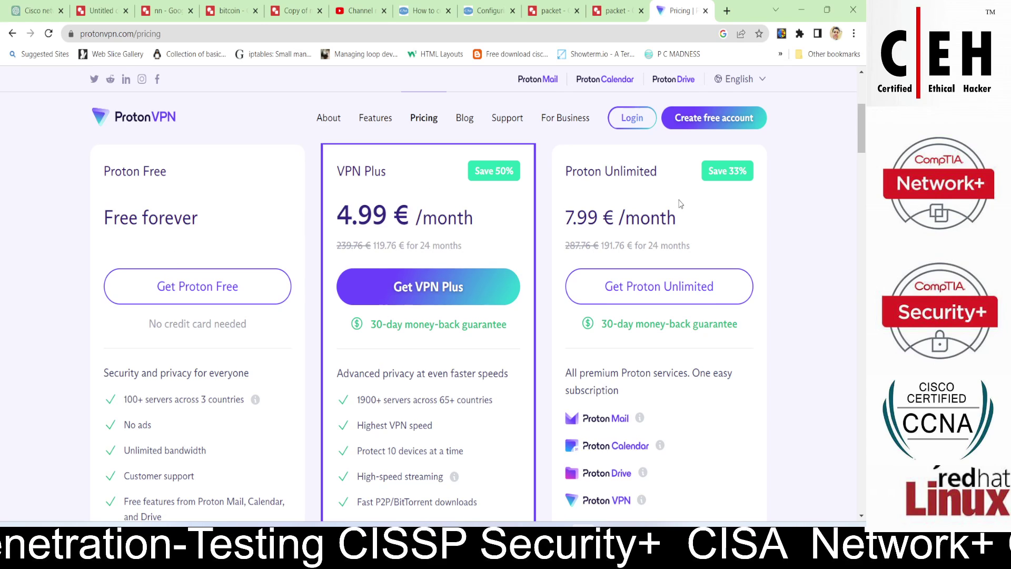
scroll(678, 207, "down", 2)
scroll(678, 209, "down", 1)
scroll(482, 263, "up", 3)
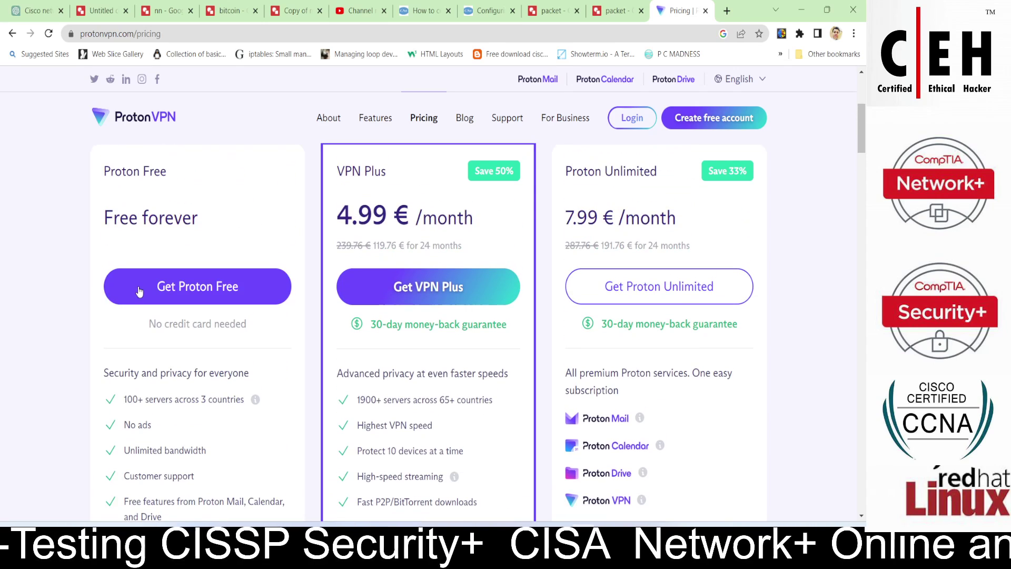
scroll(61, 295, "down", 1)
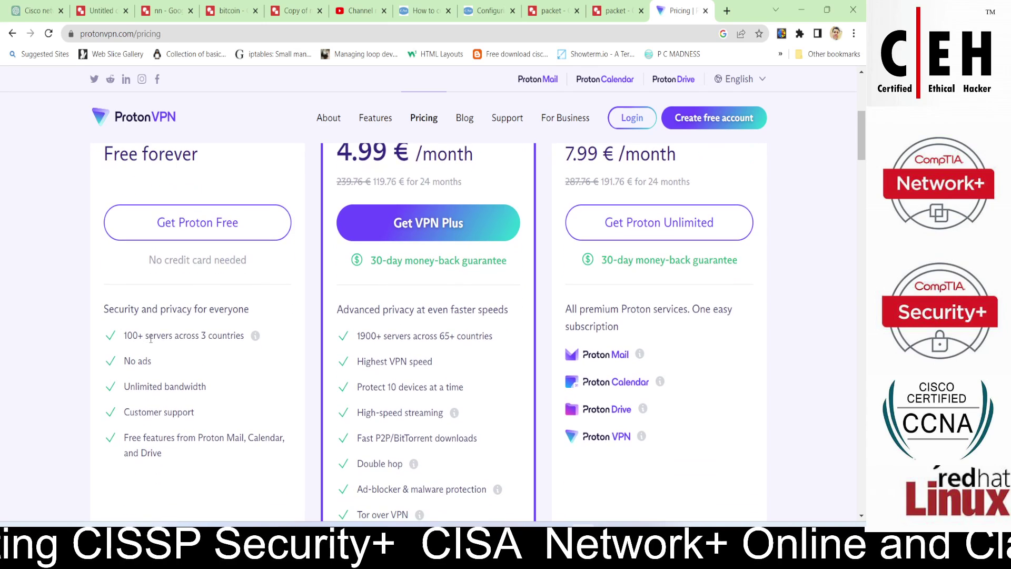
mouse_move(255, 337)
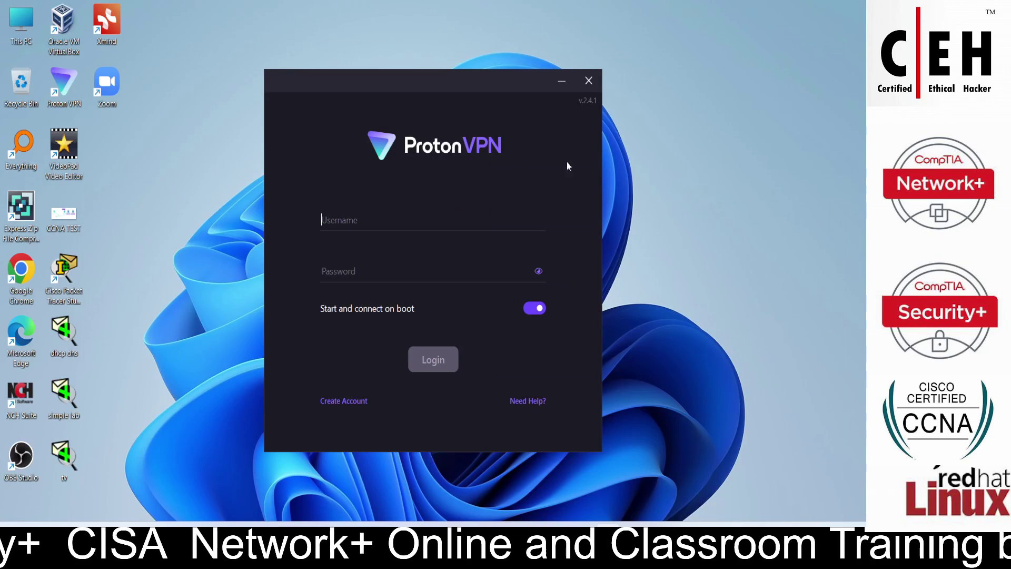
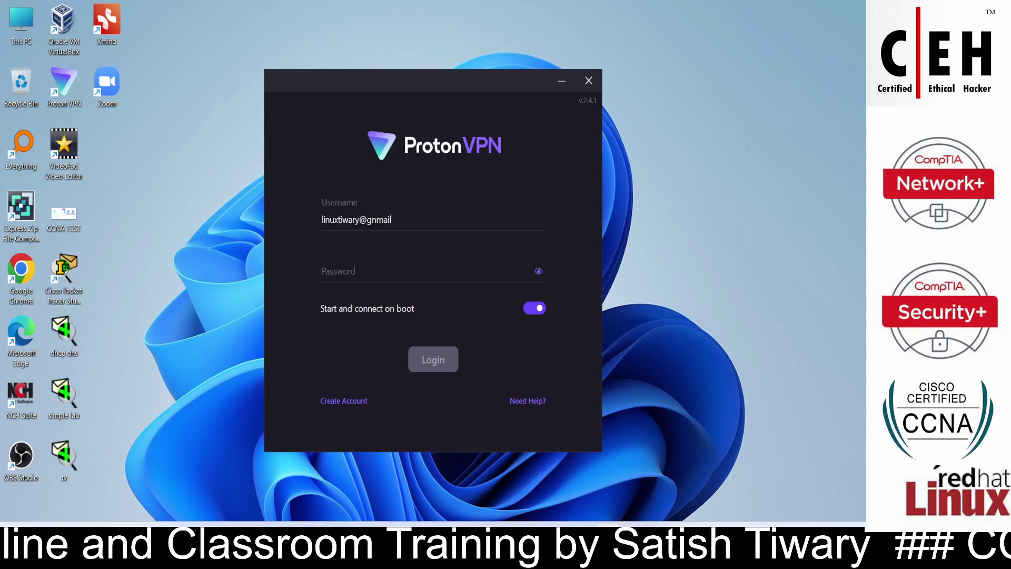
Log in with the account e-mail, fixing its domain typo, and the account password.
key("Left")
key("Left")
key("Left")
key("Left")
key("Left")
key("Left")
key("Left")
key("Left")
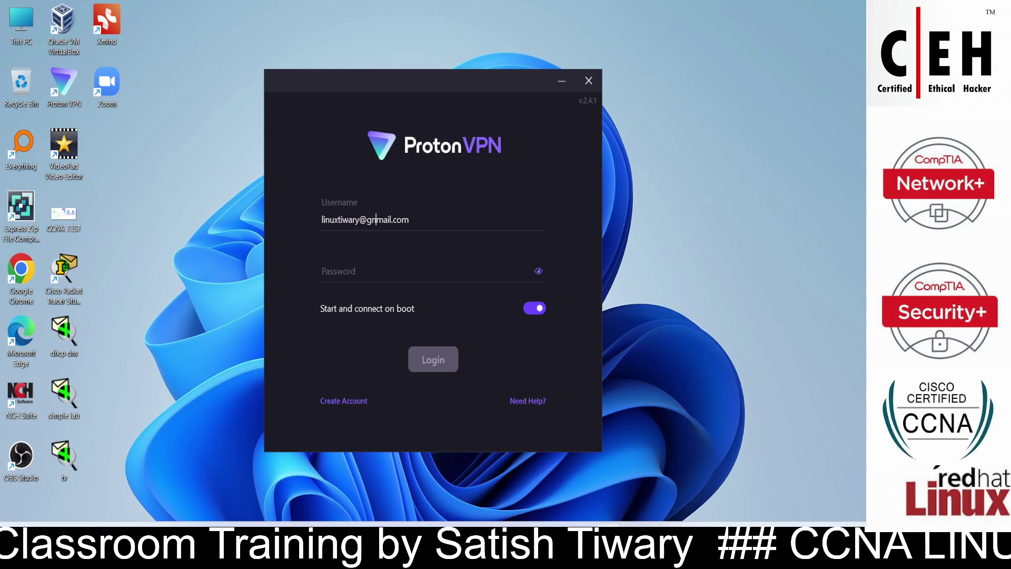
key("BackSpace")
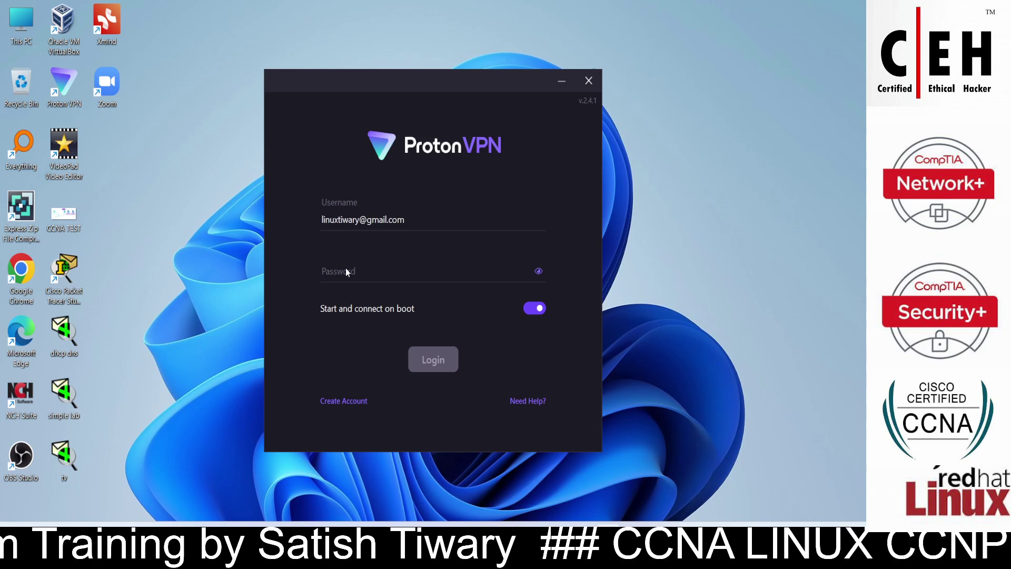
left_click(346, 270)
type("******")
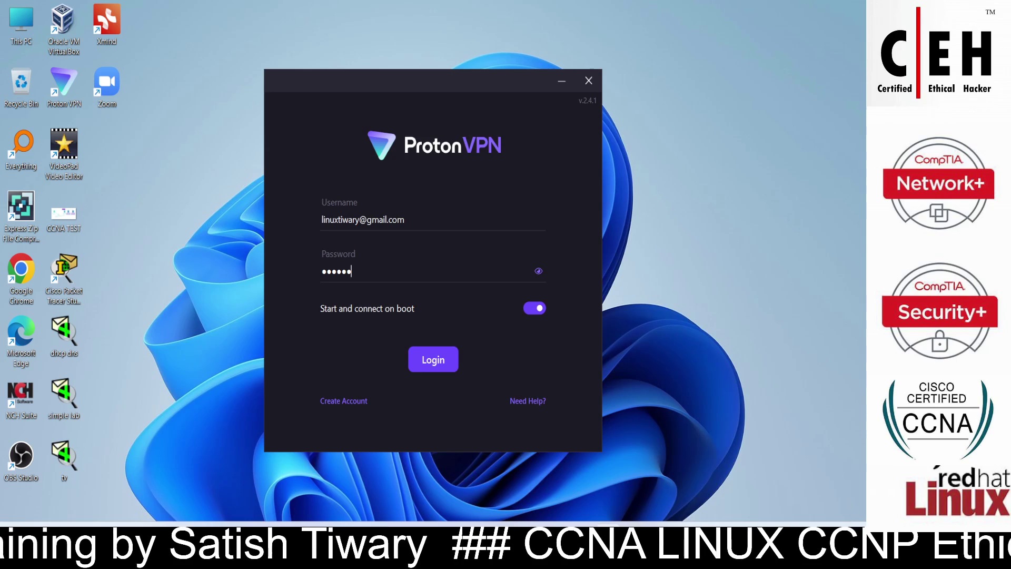
type("******")
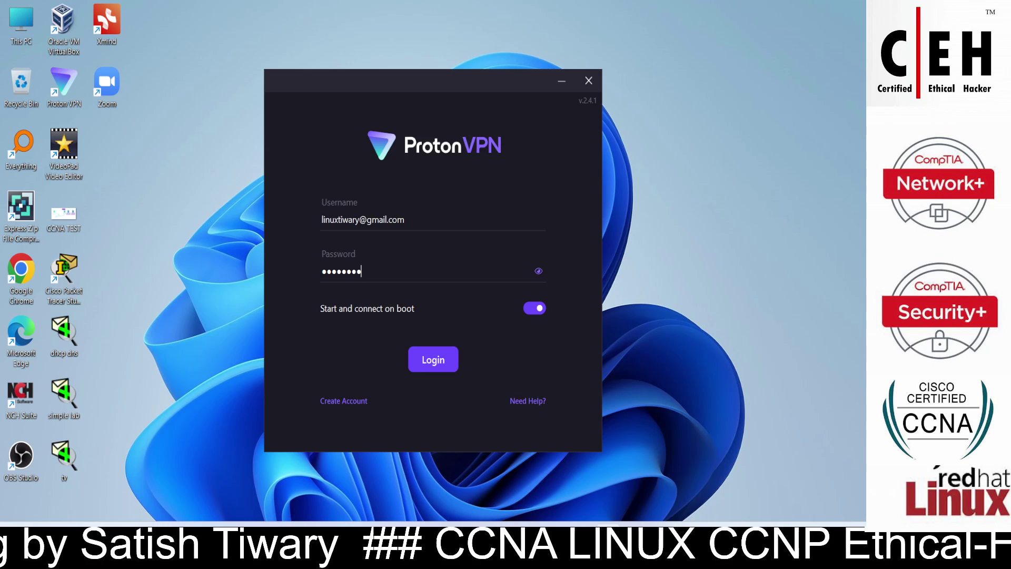
left_click(424, 363)
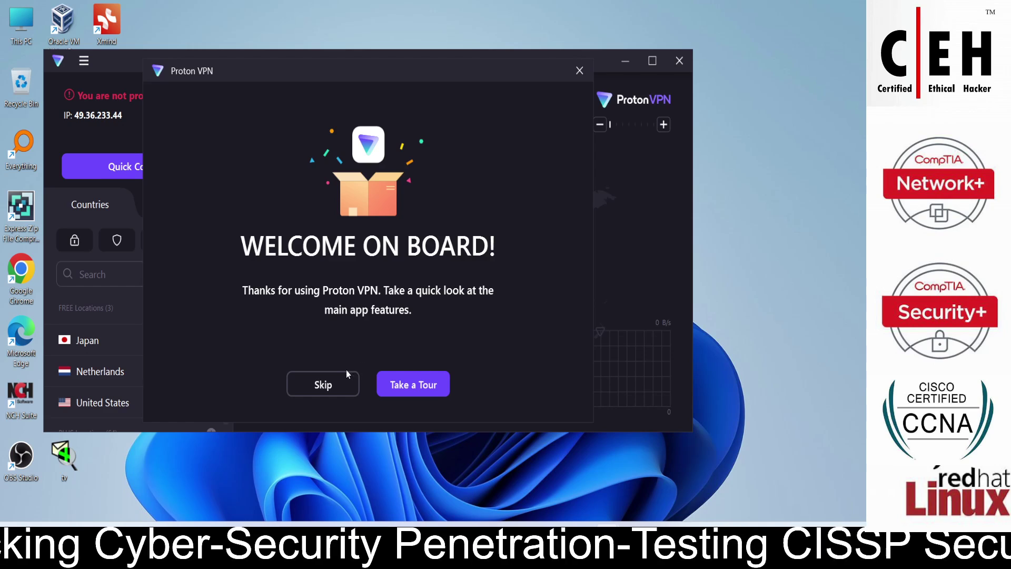
Skip the Welcome On Board tour and maximize the ProtonVPN window.
left_click(324, 384)
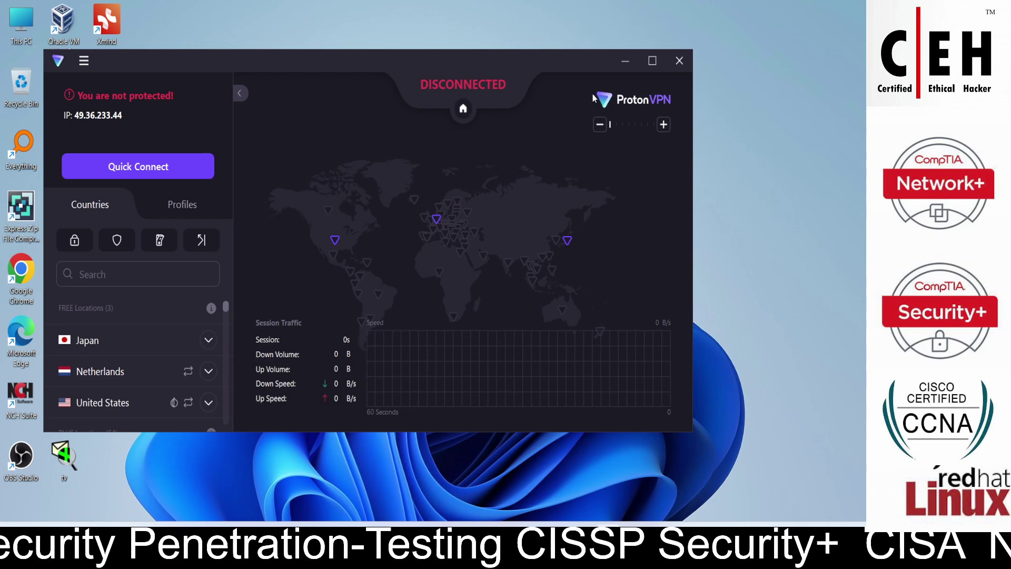
left_click(652, 61)
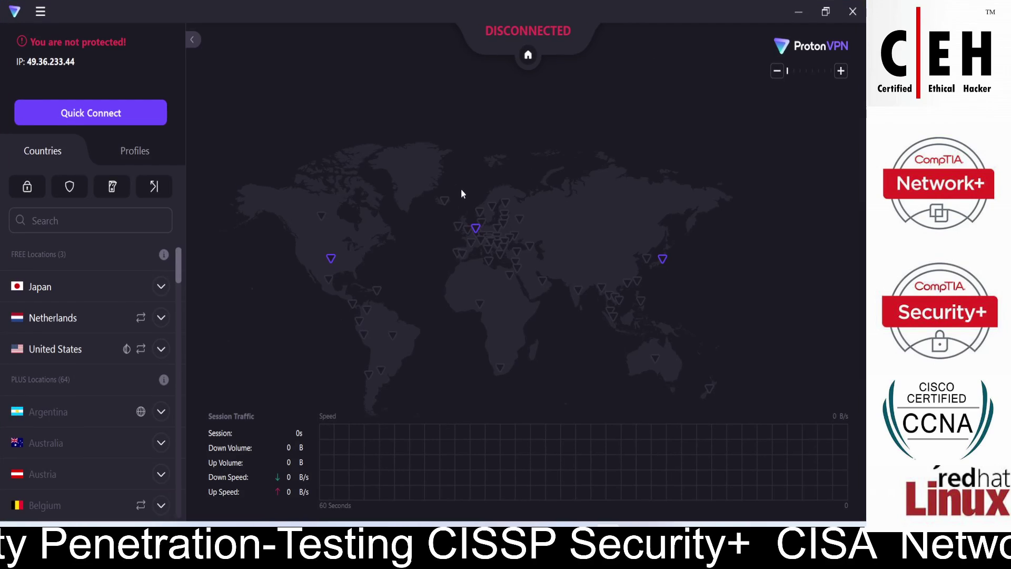
Look over the free Japan, Netherlands and United States rows, then connect to Japan.
mouse_move(96, 318)
mouse_move(100, 349)
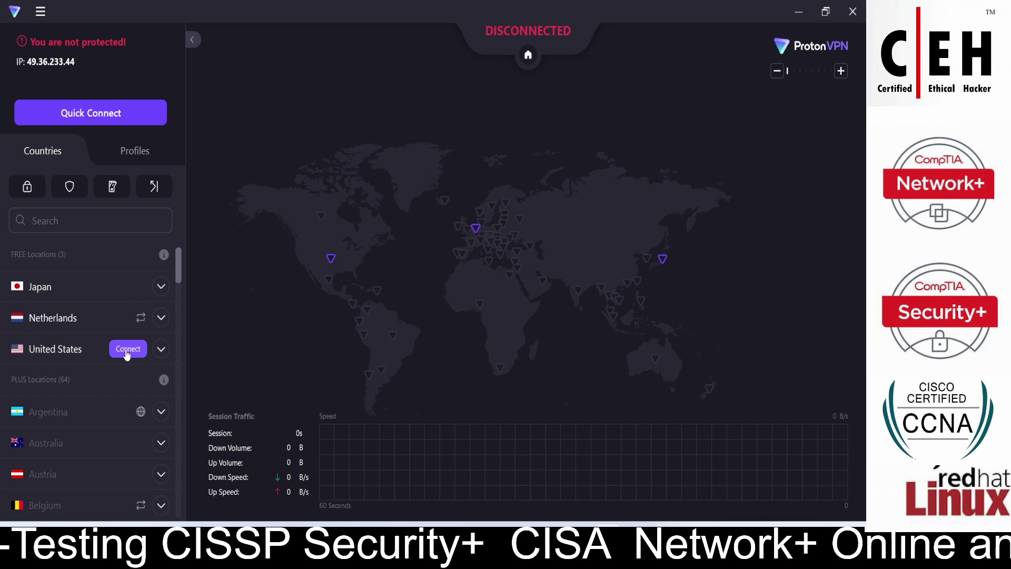
mouse_move(128, 325)
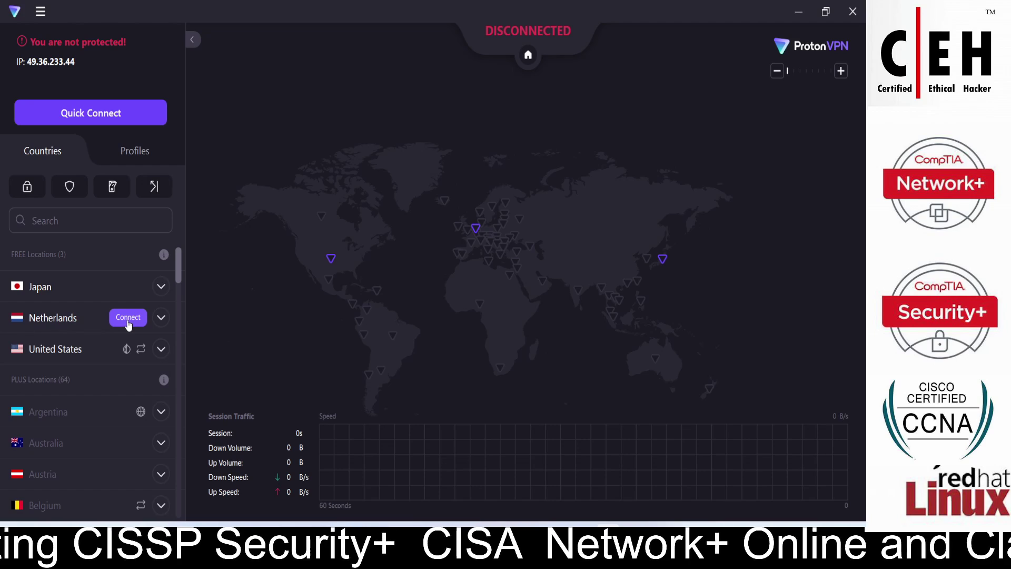
mouse_move(135, 287)
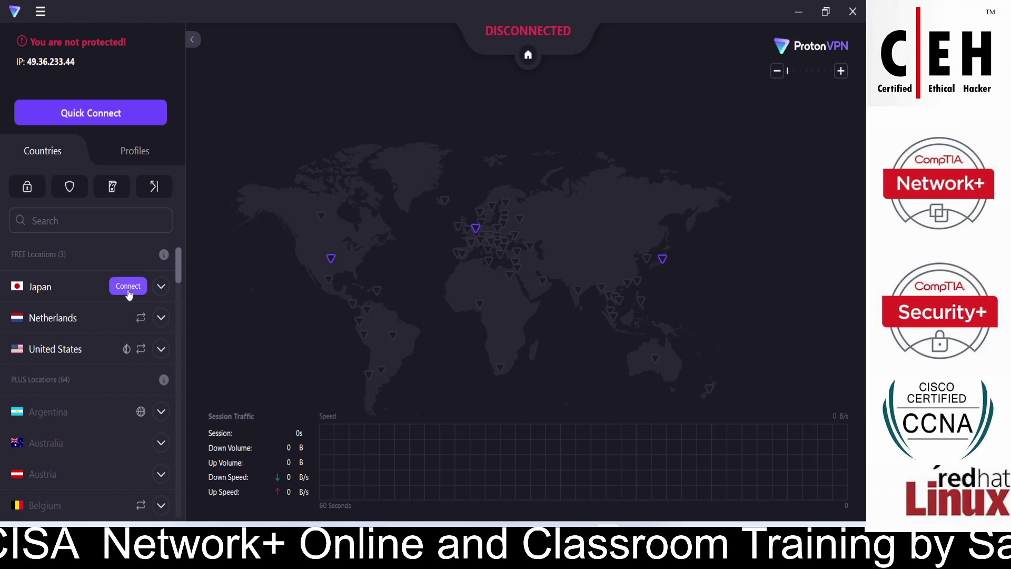
left_click(129, 291)
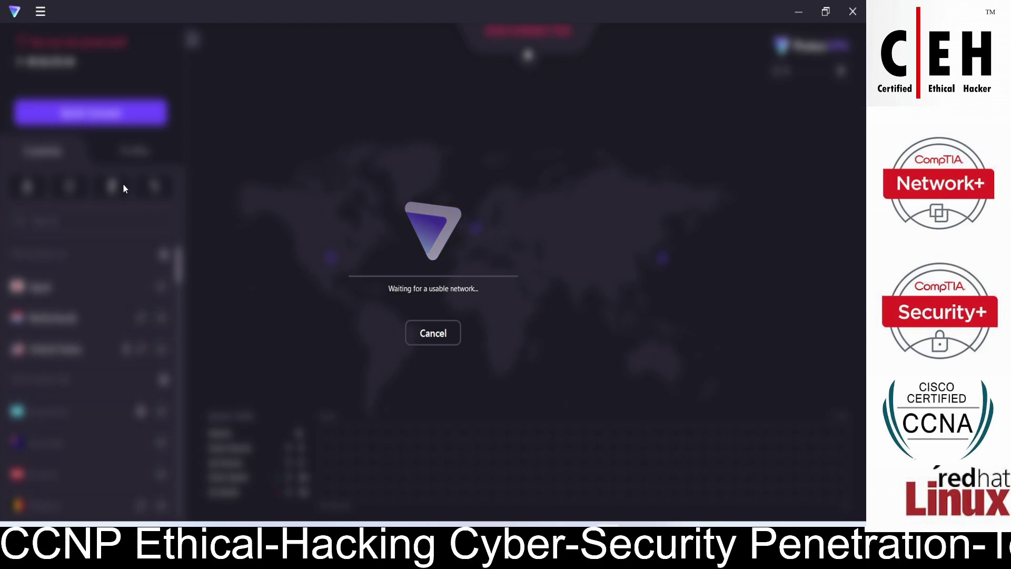
Cancel the Japan attempt, Quick Connect to NL-FREE#118102, and minimize ProtonVPN.
left_click(446, 340)
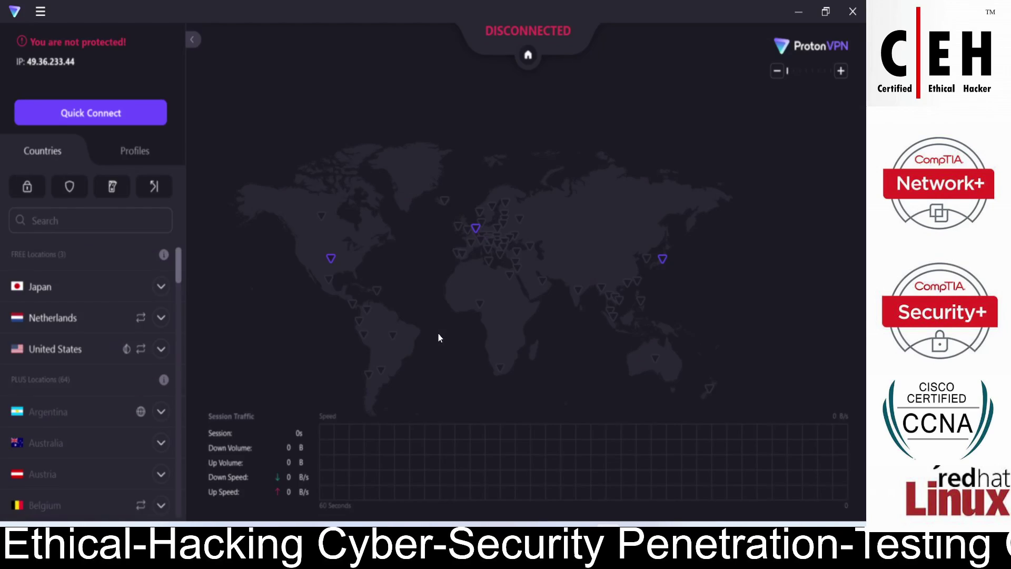
left_click(95, 114)
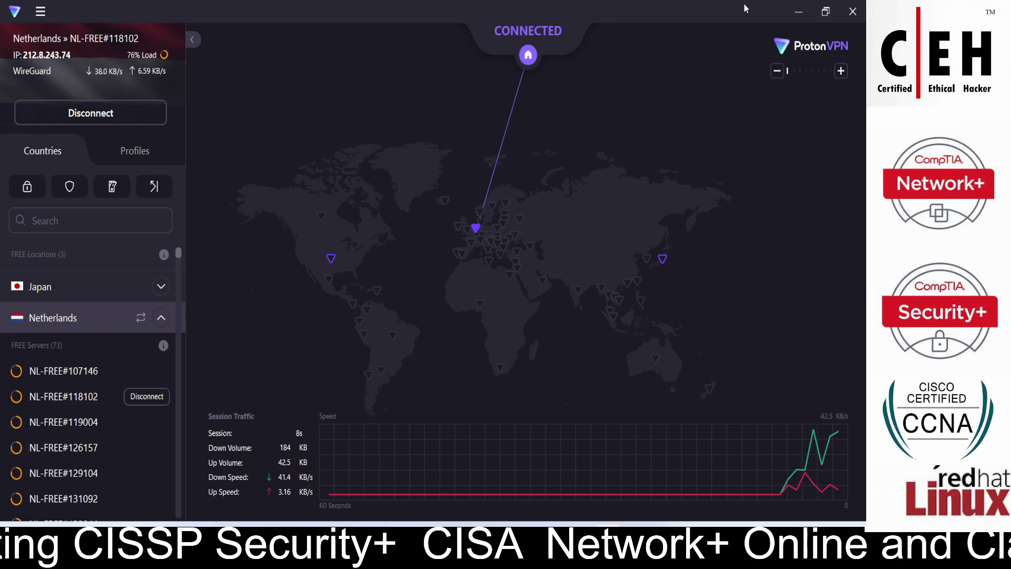
left_click(794, 16)
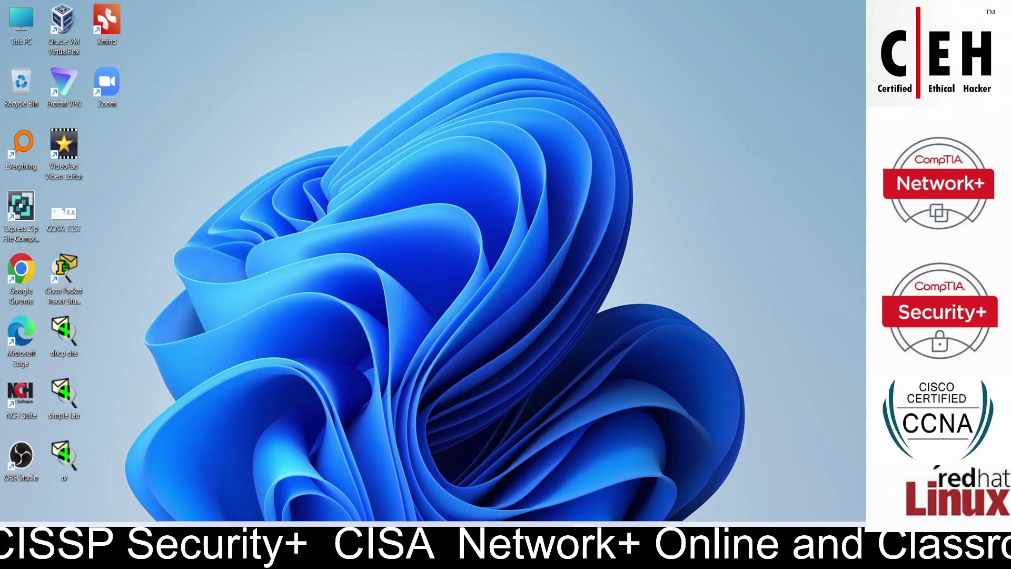
Load fast.com in a new Chrome tab to run the internet speed test.
key("alt+Tab")
left_click(726, 11)
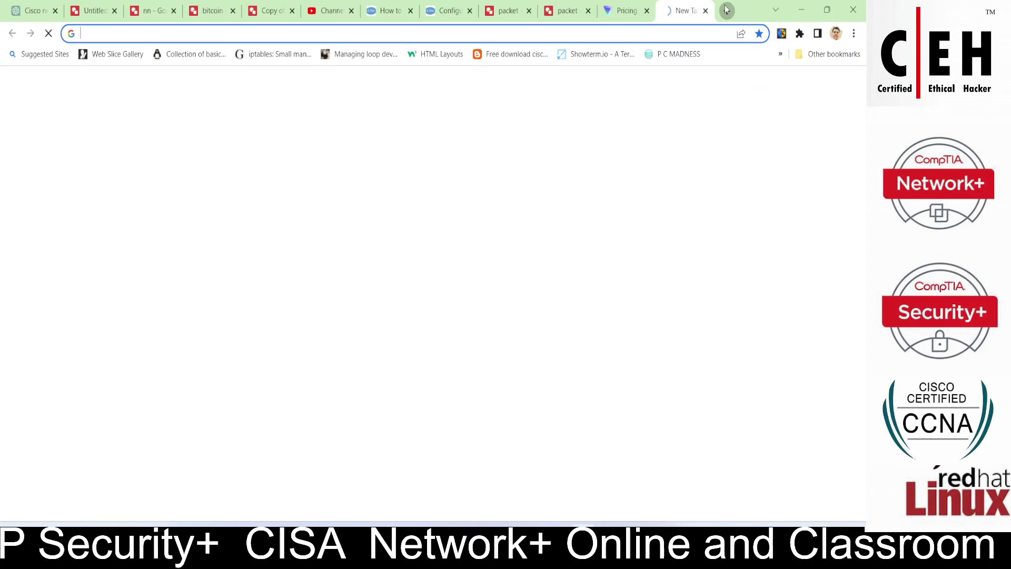
type("fast.com")
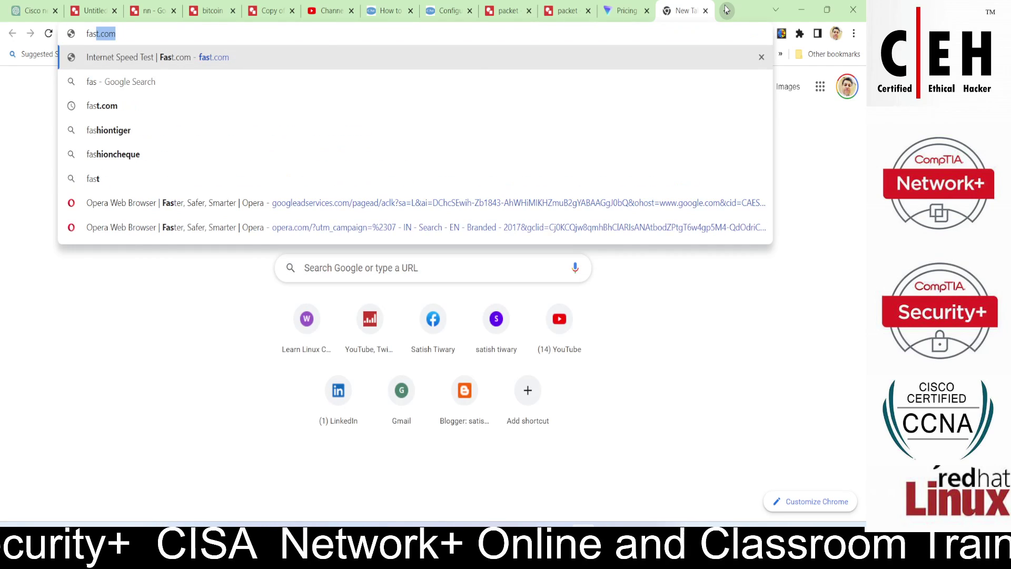
key("Return")
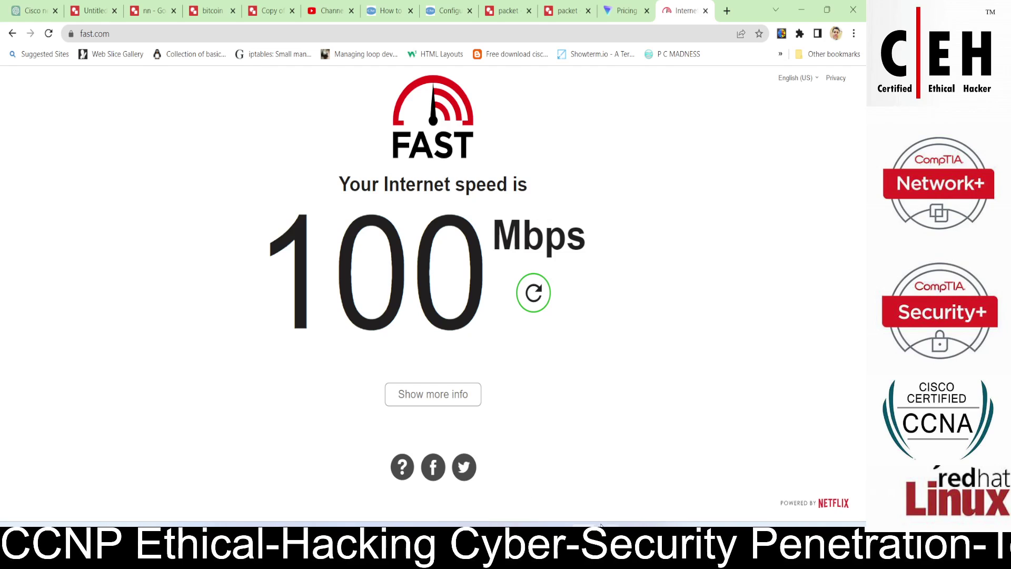
Bring ProtonVPN back to the front, showing it still connected to NL-FREE#118102.
key("alt+Tab")
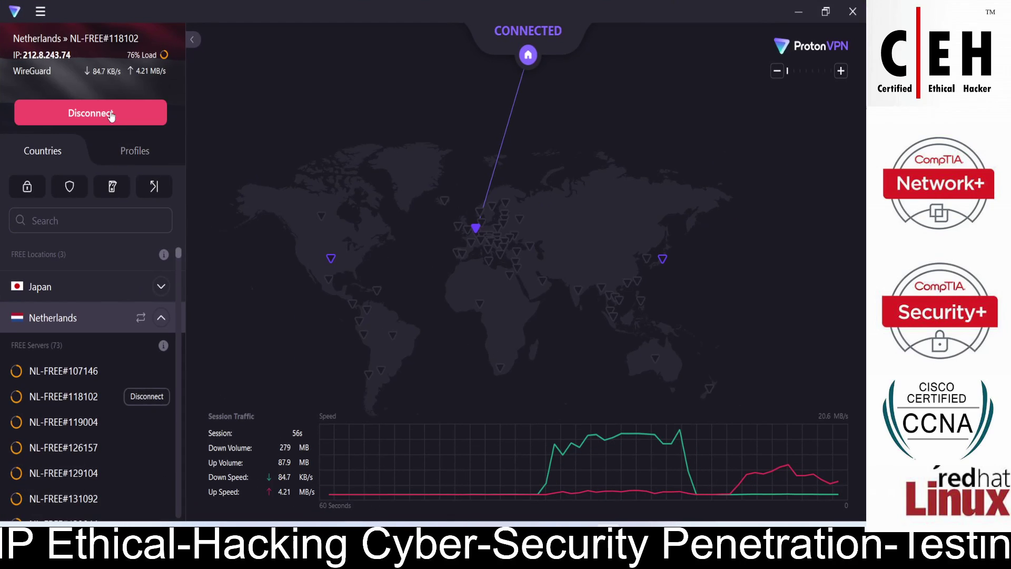